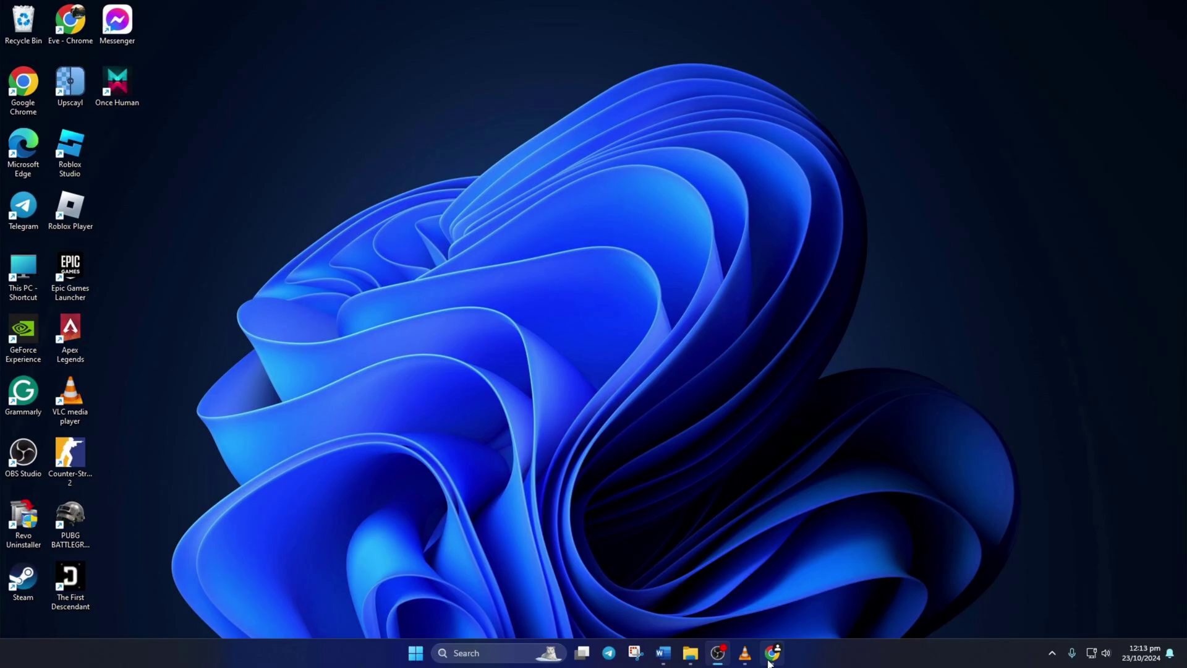
# - Bring up the DirectX End-User Runtime download page in Chrome
pyautogui.click(770, 654)
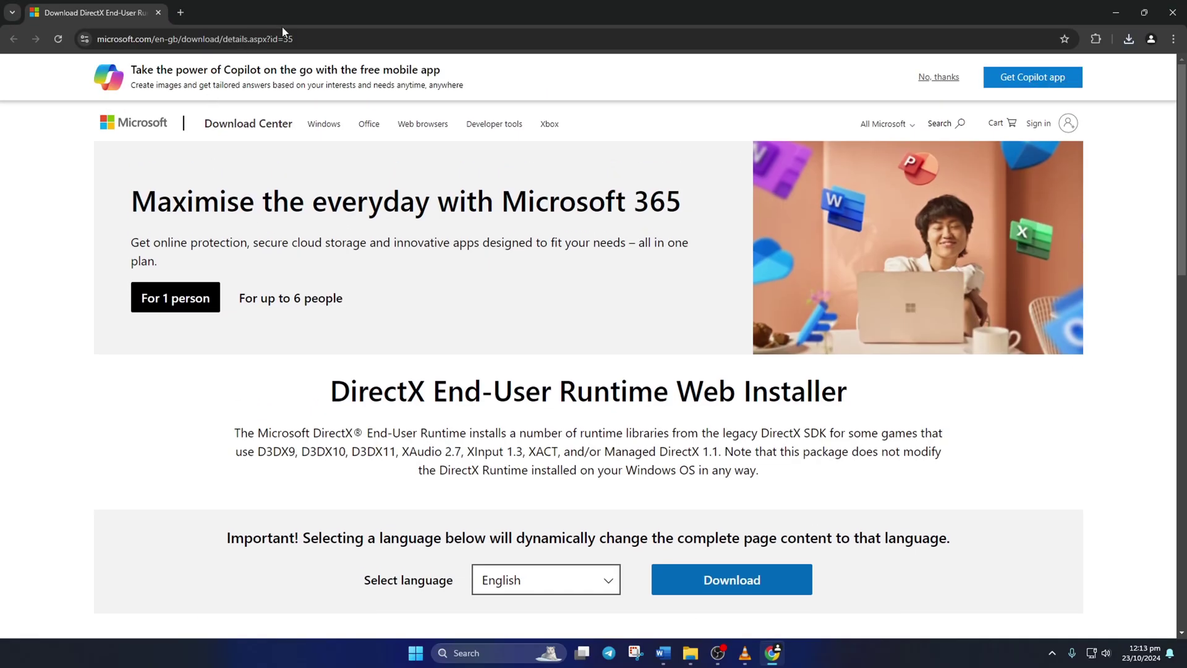
pyautogui.click(306, 39)
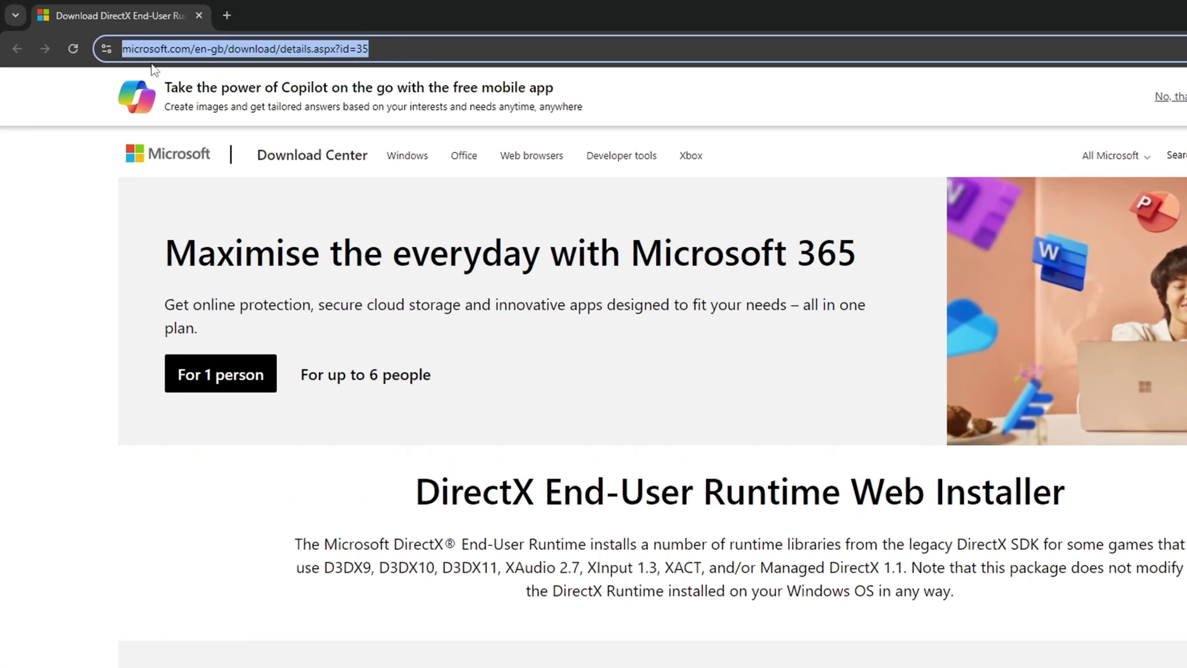
pyautogui.click(289, 563)
pyautogui.scroll(-2, 289, 563)
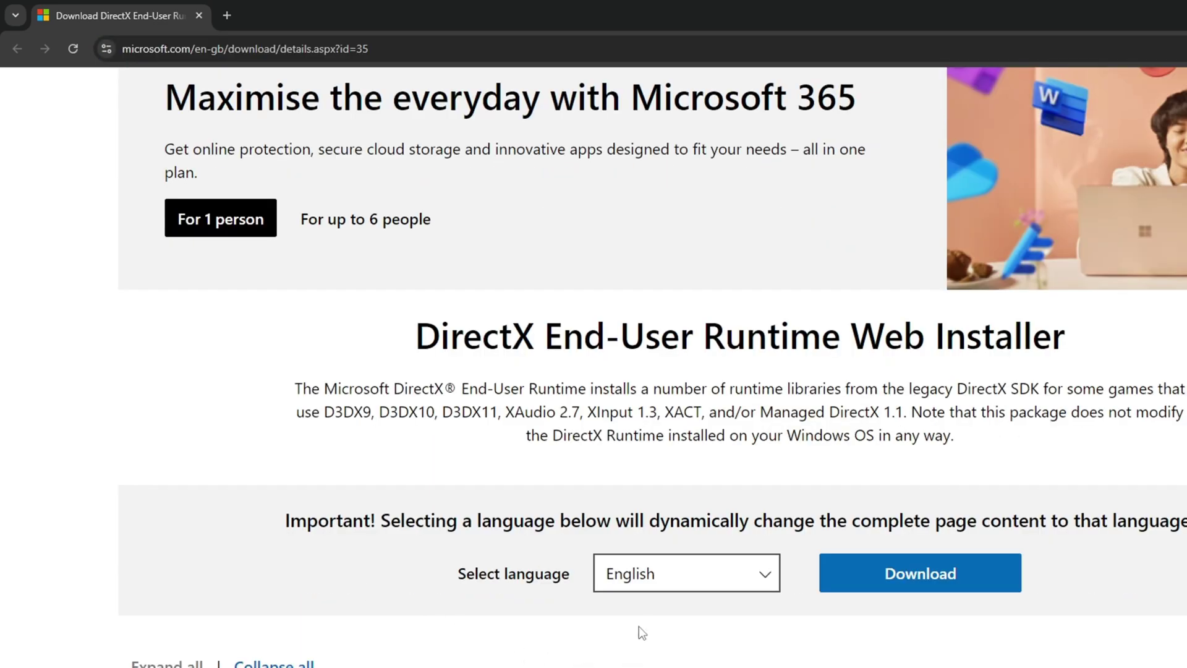
# - Download the English web installer, approve the UAC prompt, and centre the setup window
pyautogui.click(647, 579)
pyautogui.click(638, 295)
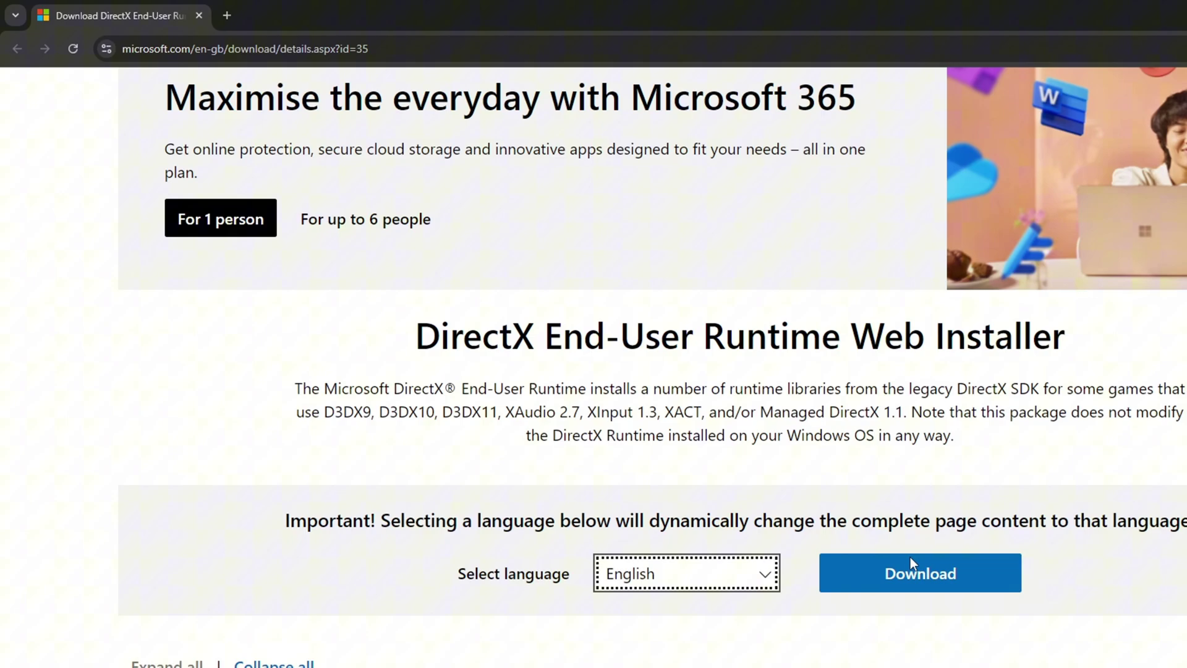
pyautogui.click(917, 570)
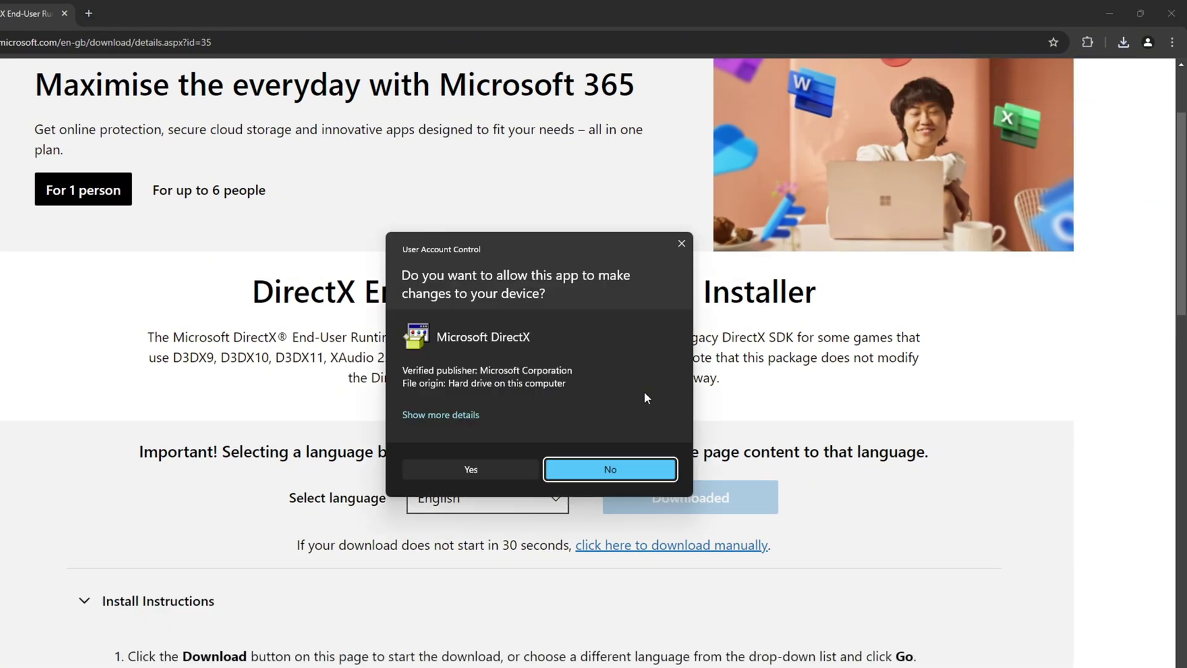
pyautogui.click(487, 463)
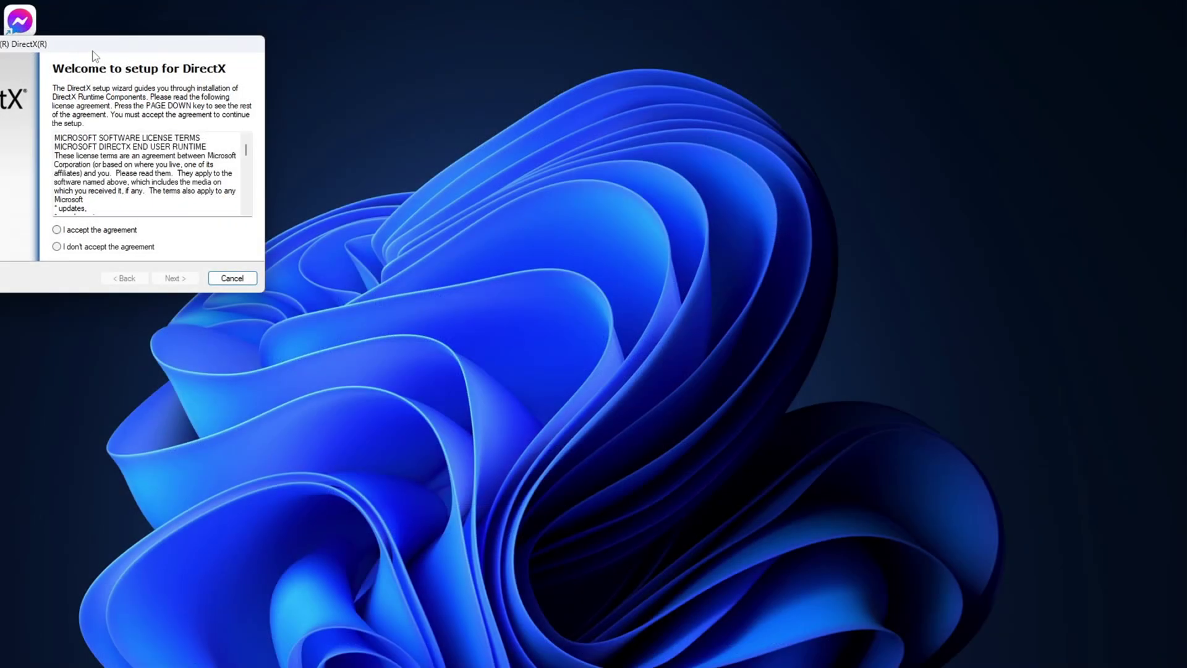
pyautogui.moveTo(94, 56); pyautogui.dragTo(551, 213)
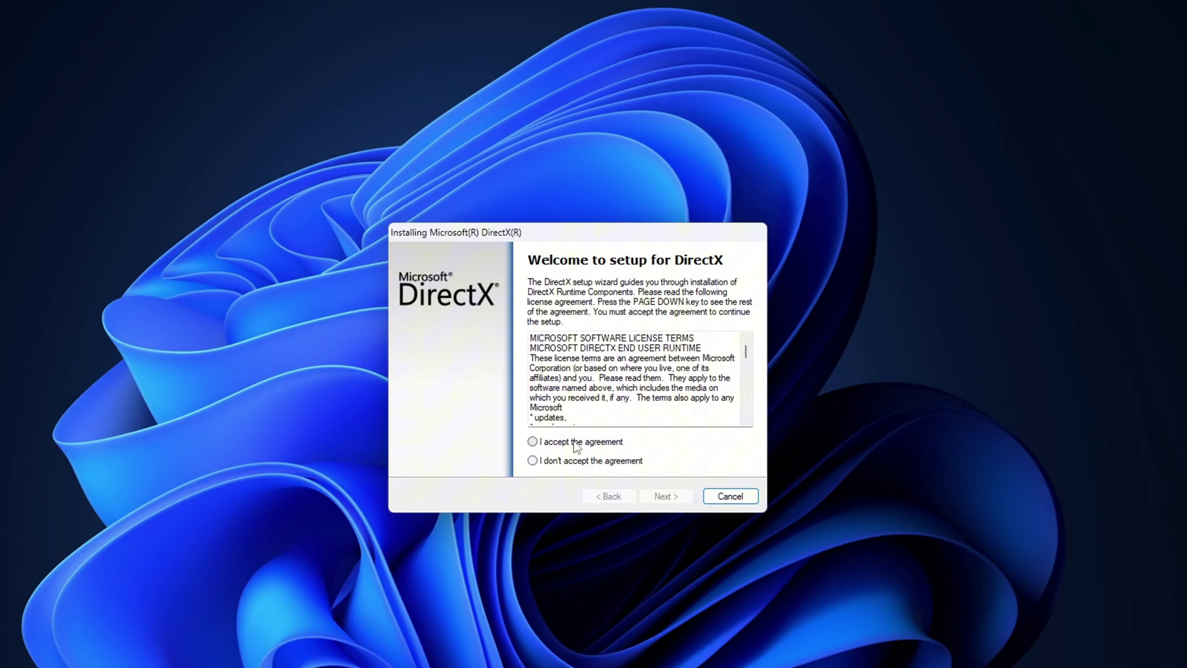
# - Accept the DirectX license, skip the Bing Bar, install, and finish setup
pyautogui.click(564, 448)
pyautogui.click(661, 497)
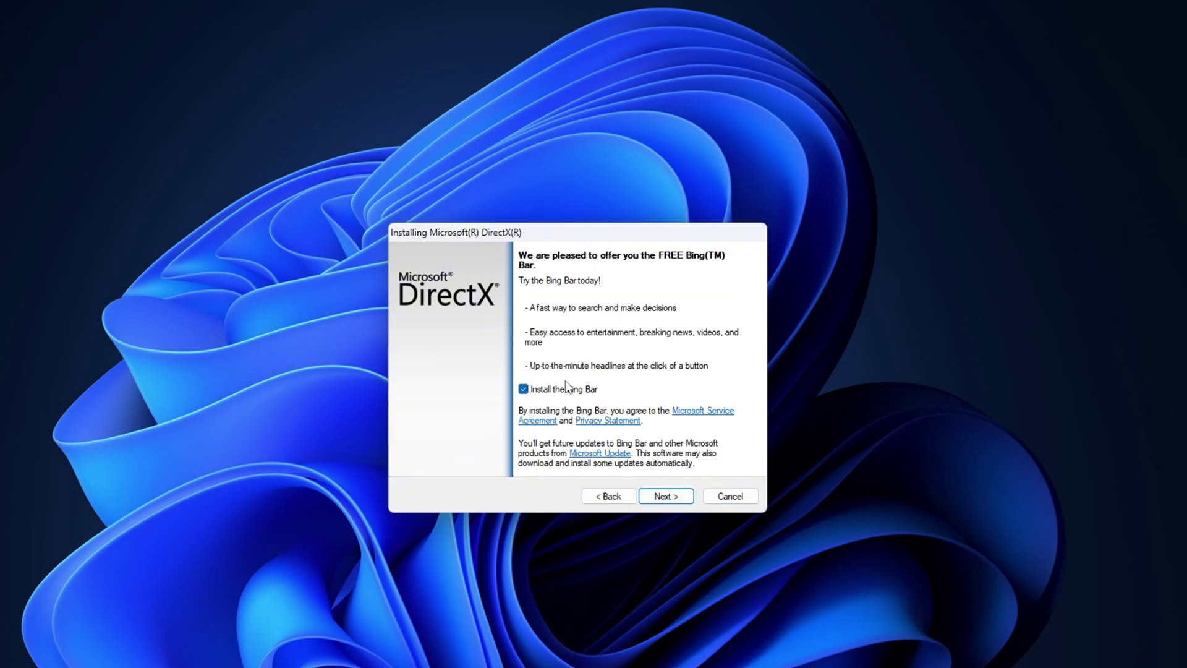
pyautogui.click(532, 390)
pyautogui.click(665, 497)
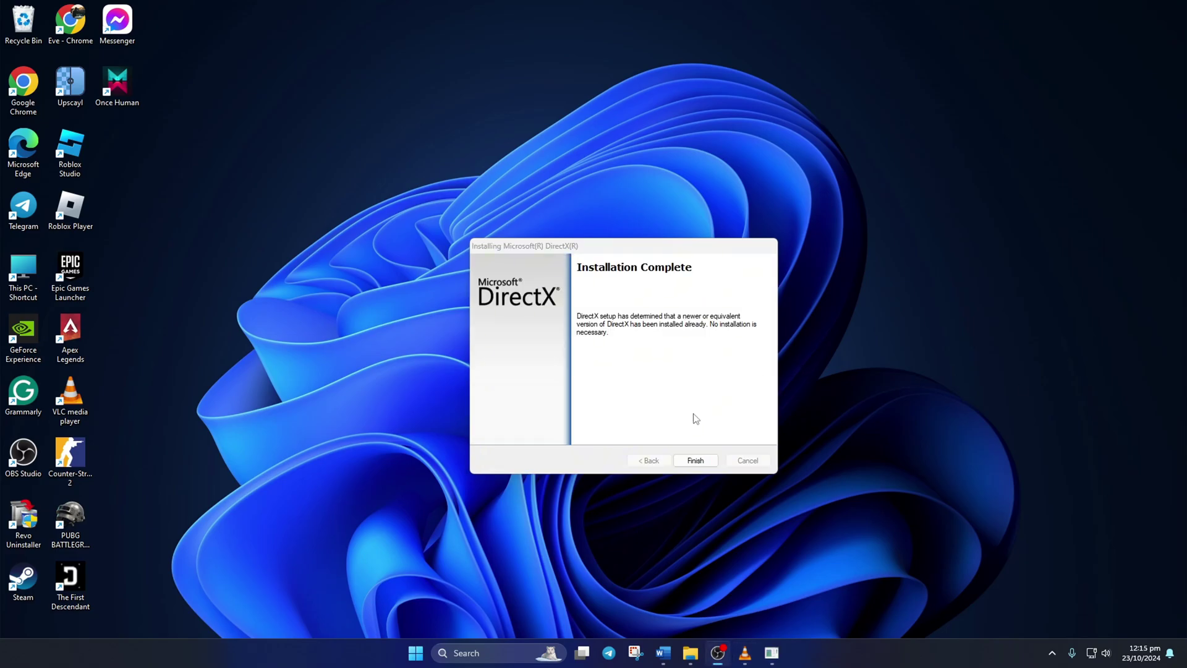
pyautogui.click(688, 465)
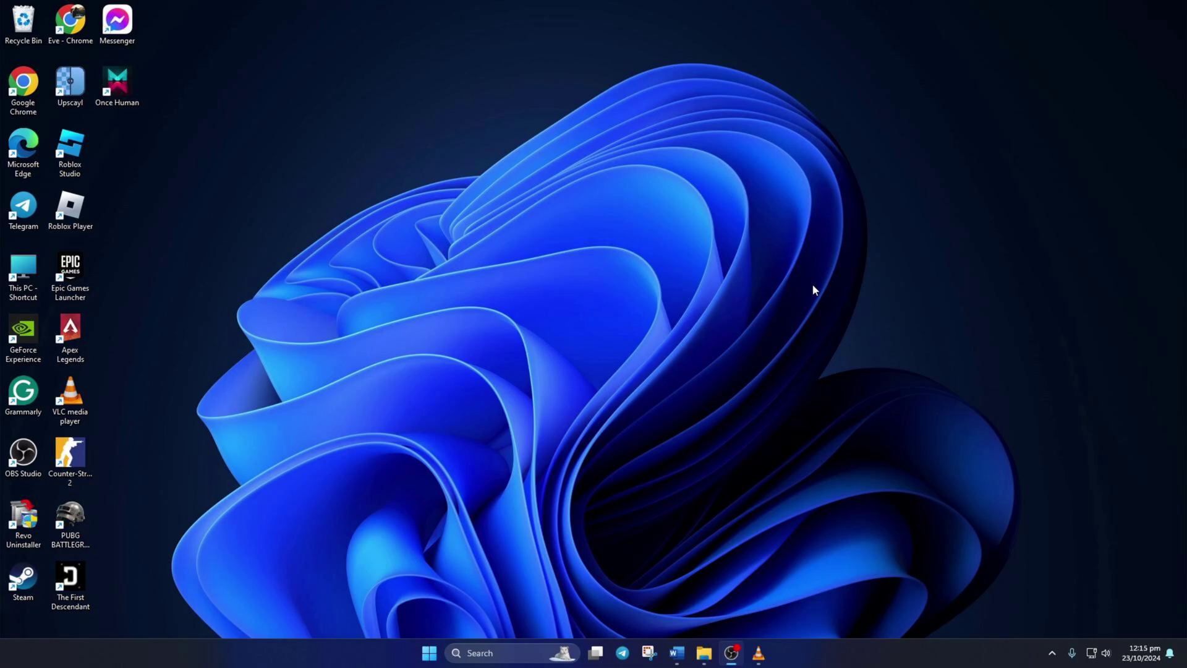
# - Search Windows for Dxdiag and launch the DirectX Diagnostic Tool
pyautogui.click(484, 647)
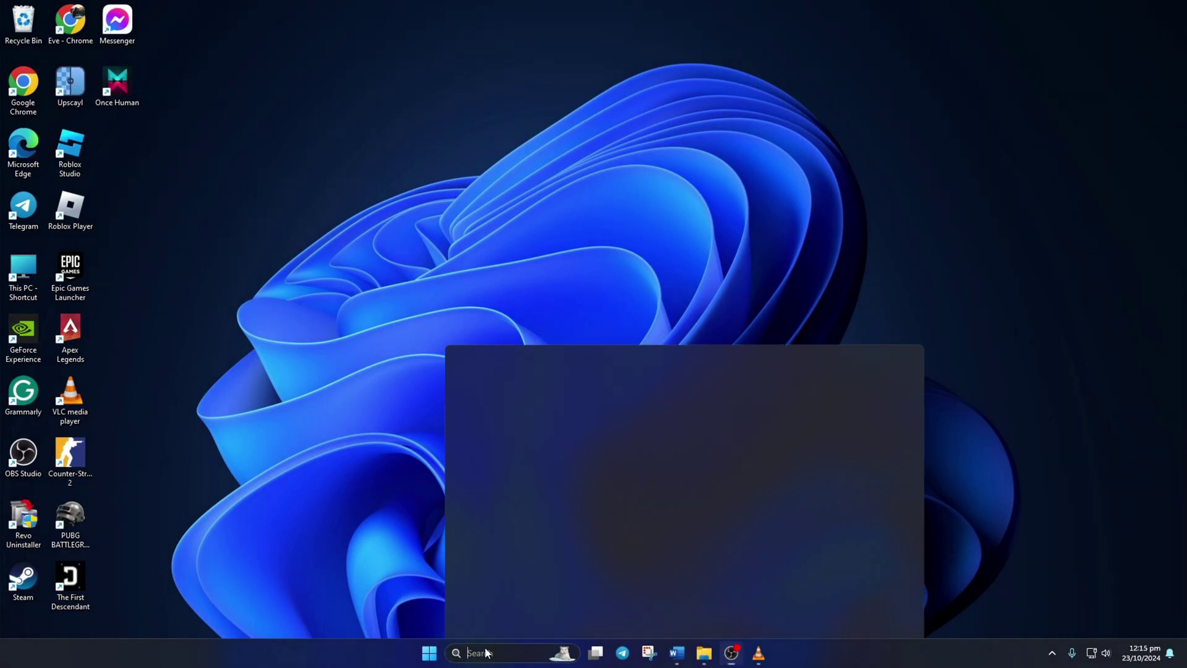
pyautogui.write('Dxdiag')
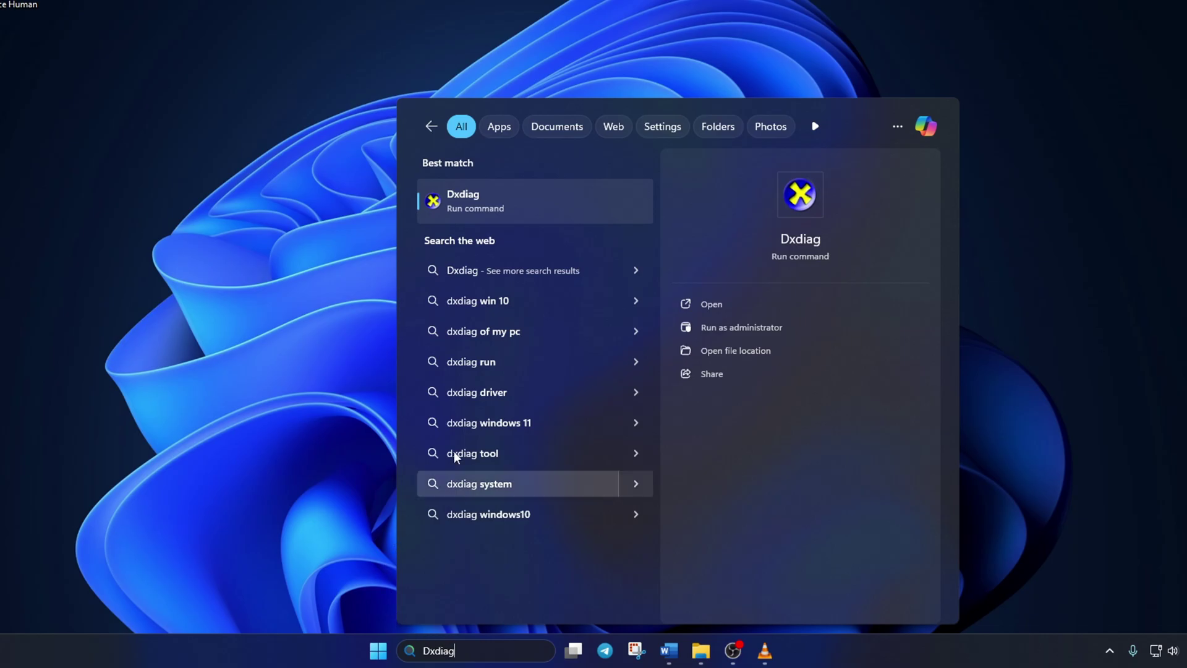
pyautogui.click(503, 200)
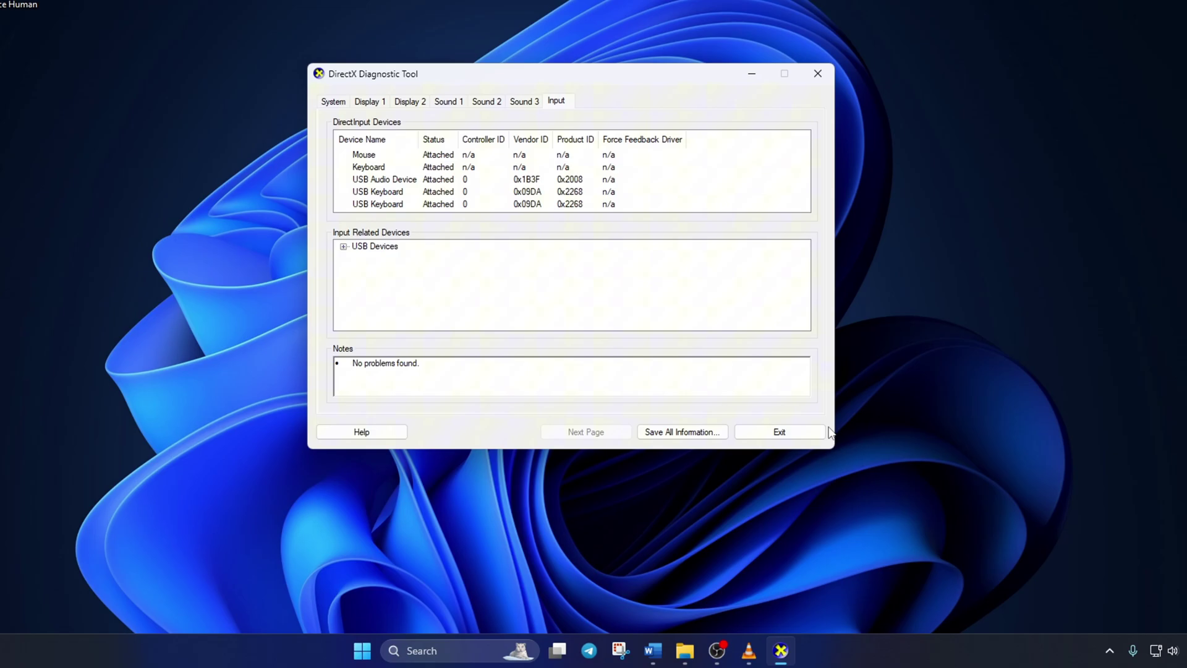
# - Exit the DirectX Diagnostic Tool once the Input tab shows no problems
pyautogui.click(779, 431)
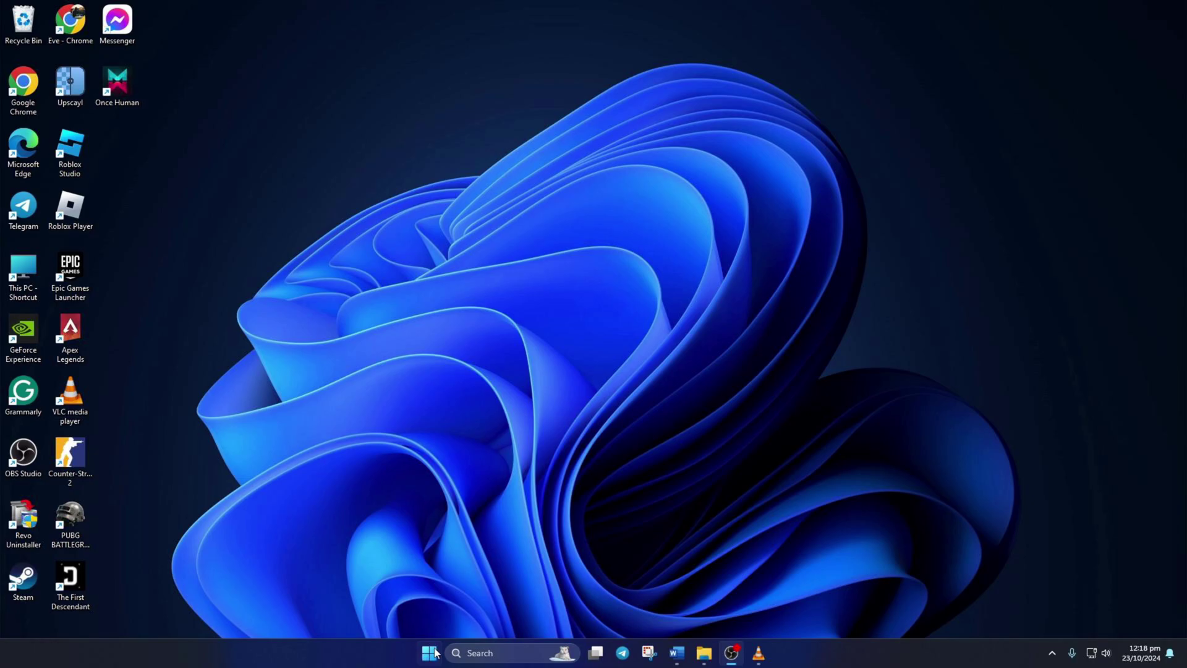
# - Run Check for updates on the Windows Update page of Settings
pyautogui.click(429, 653)
pyautogui.click(459, 292)
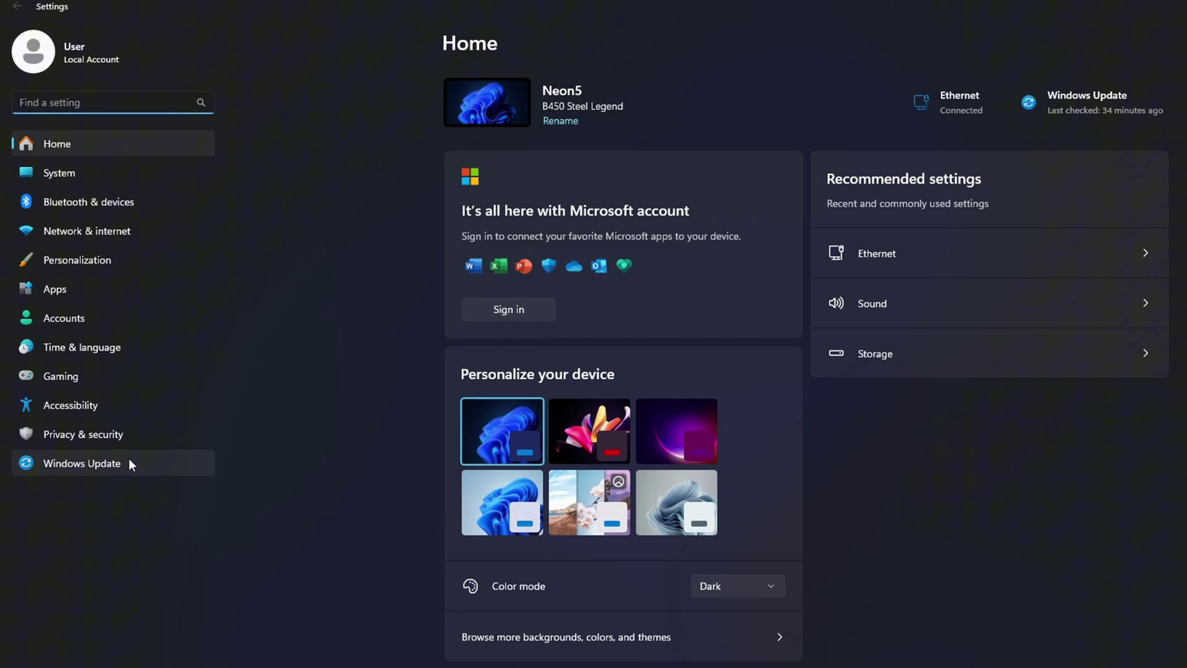
pyautogui.click(128, 461)
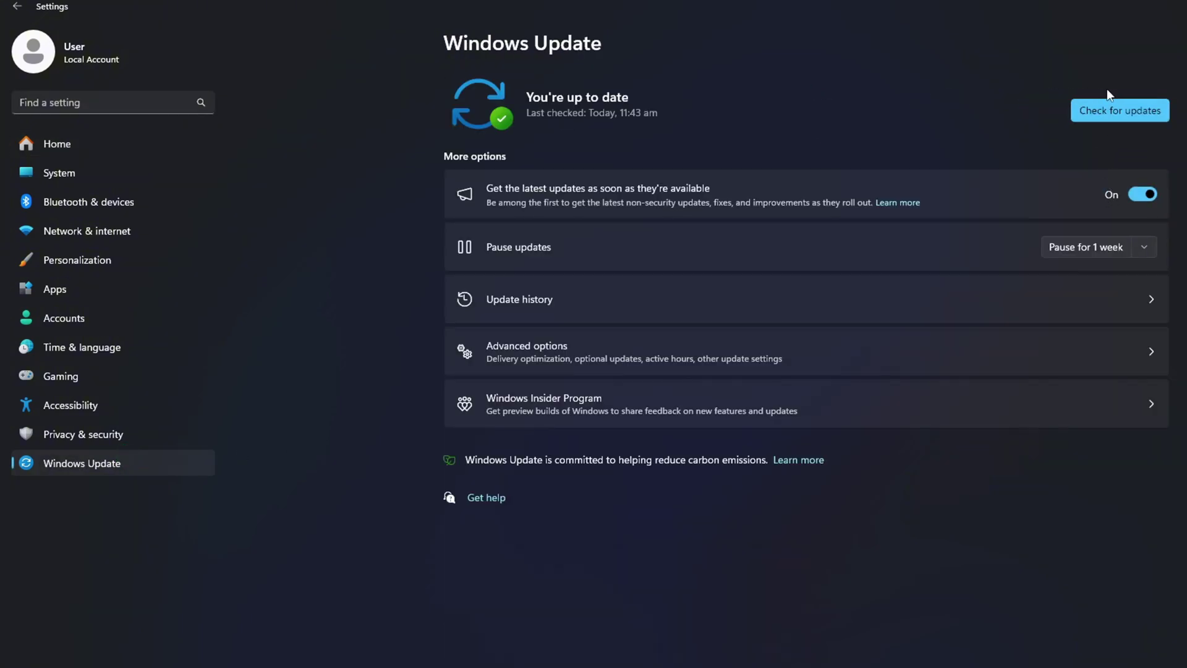
pyautogui.click(1122, 109)
# - Open Device Manager from Windows search and maximize it
pyautogui.click(421, 650)
pyautogui.write('de')
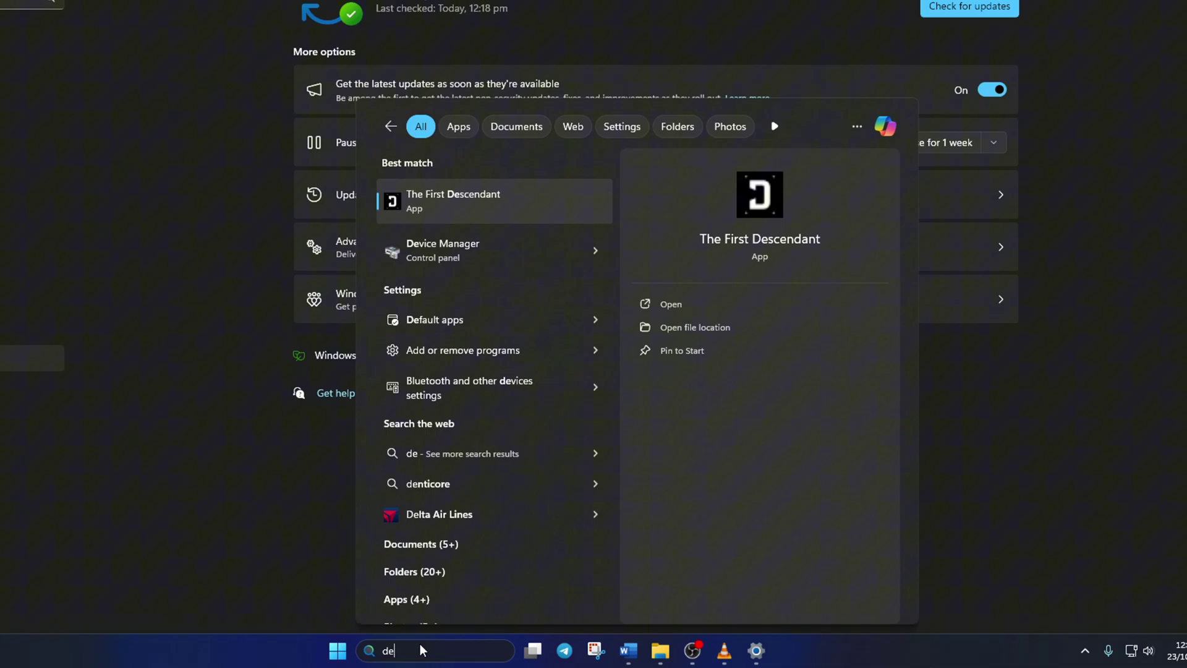
pyautogui.write('vice manager')
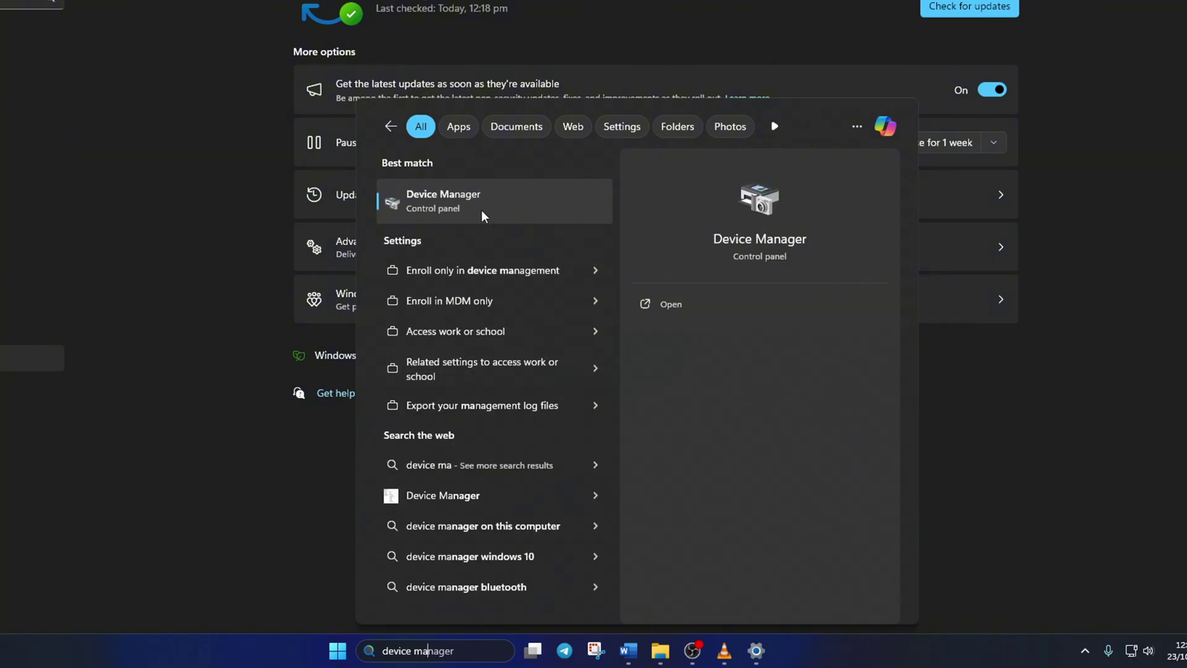
pyautogui.click(465, 206)
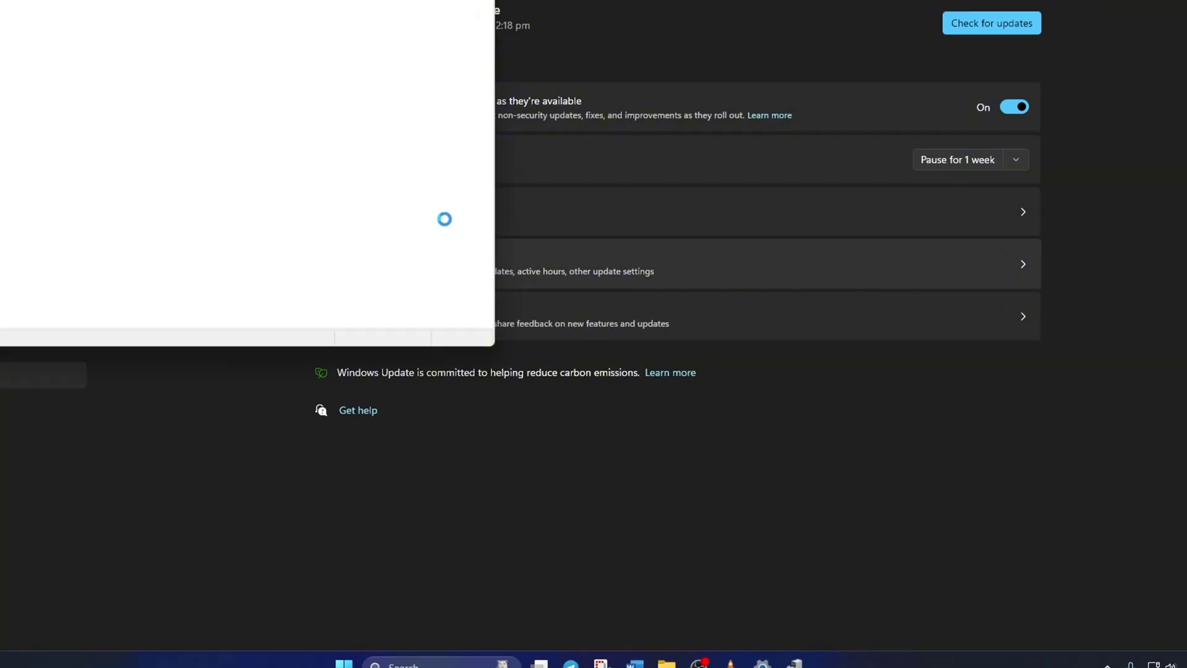
pyautogui.click(573, 42)
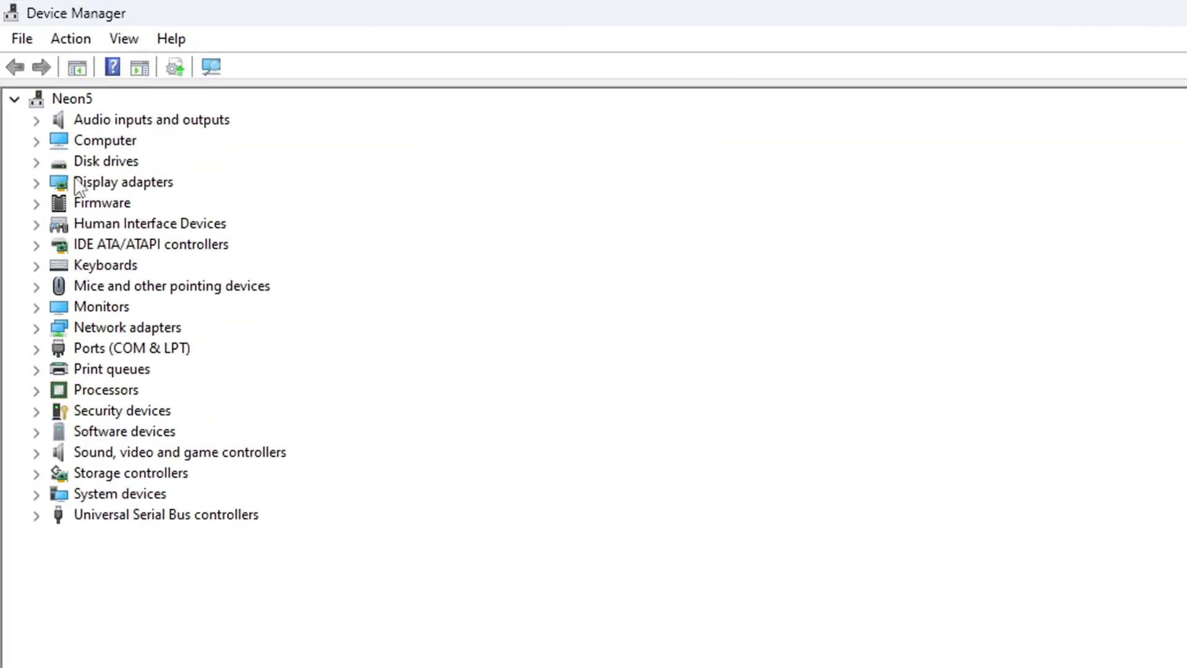
# - Auto-search for a GeForce GTX 1660 SUPER driver, then close Device Manager and Settings
pyautogui.click(36, 183)
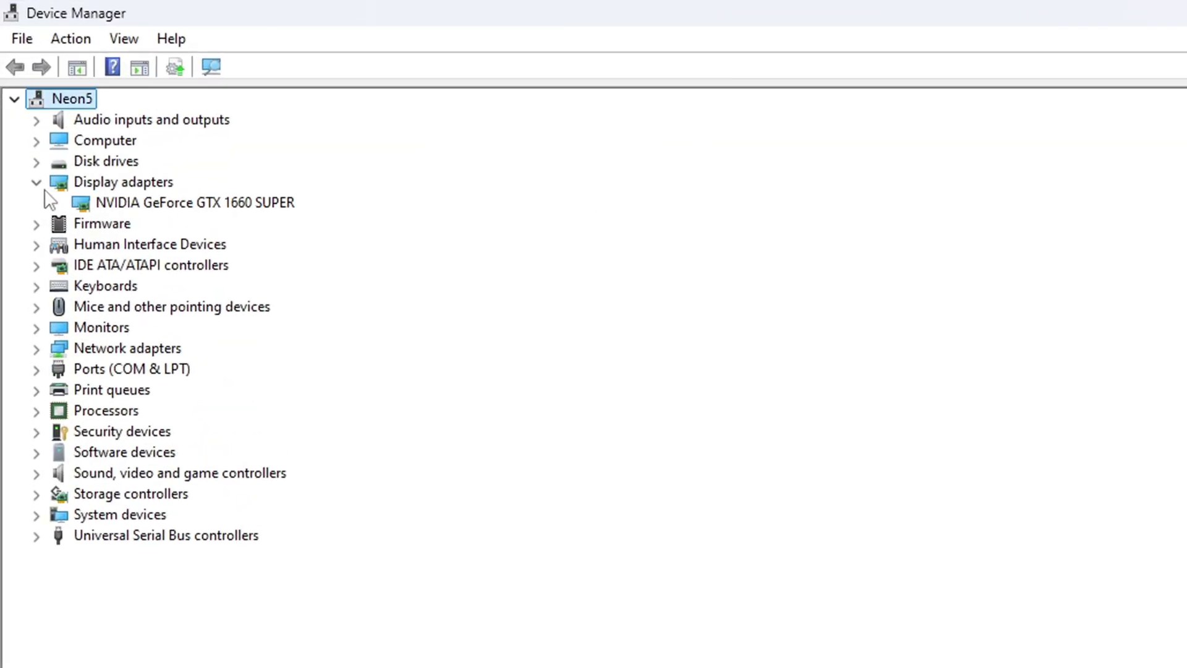
pyautogui.rightClick(189, 210)
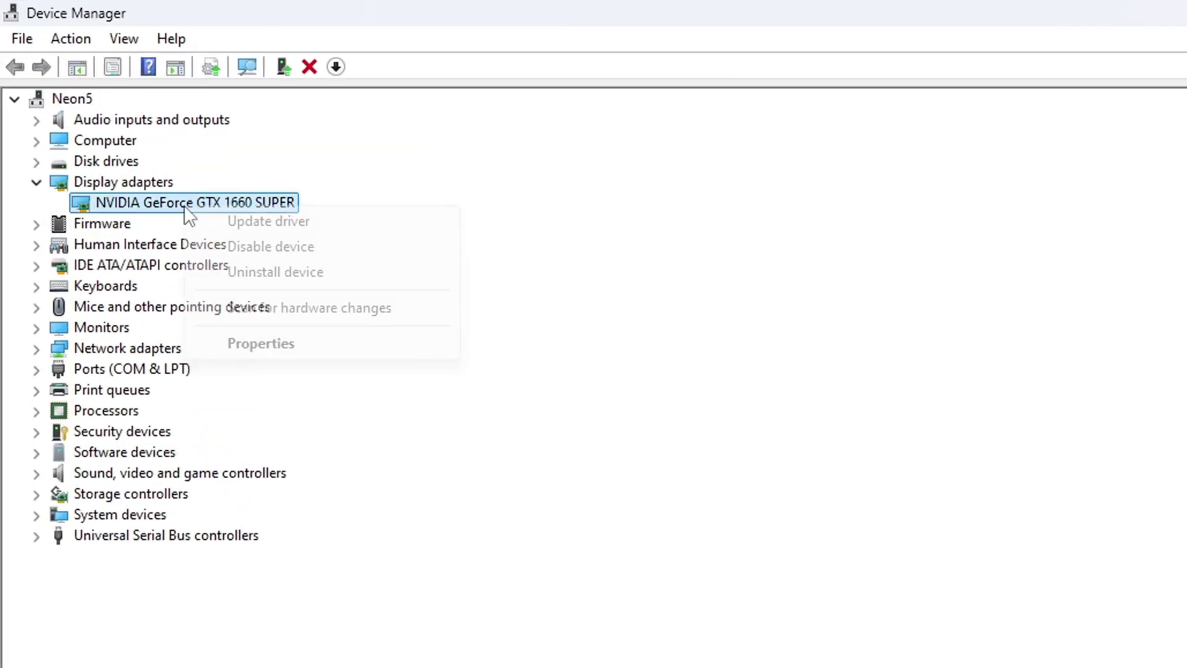
pyautogui.click(298, 224)
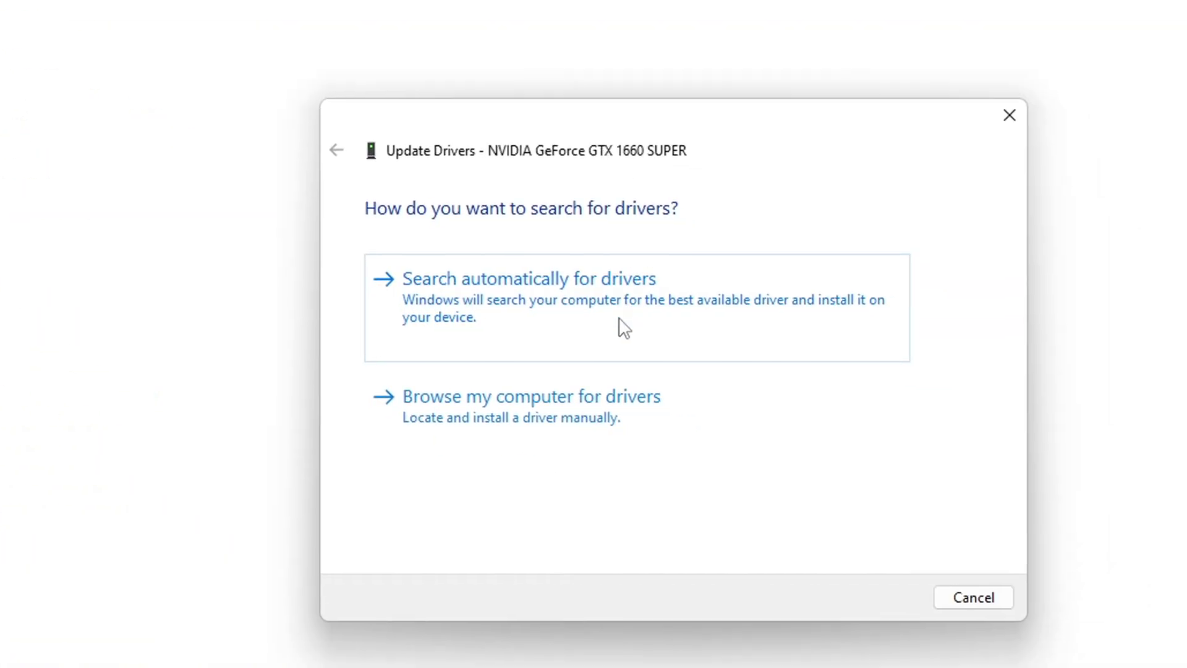
pyautogui.click(578, 317)
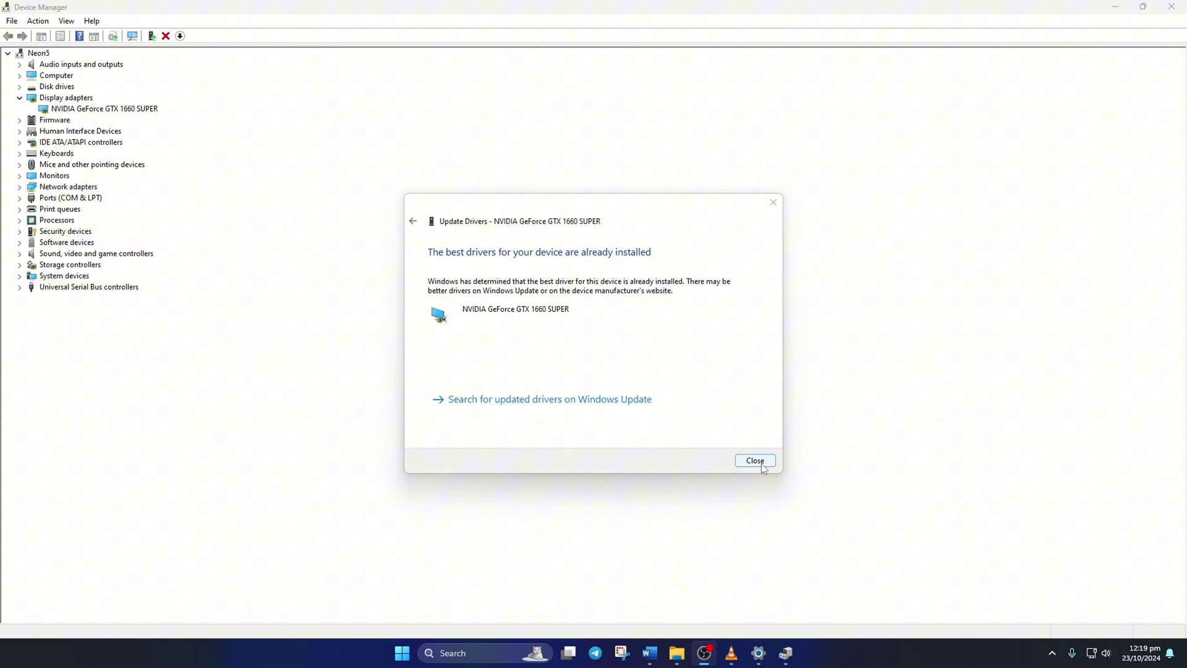
pyautogui.click(756, 461)
pyautogui.click(1170, 7)
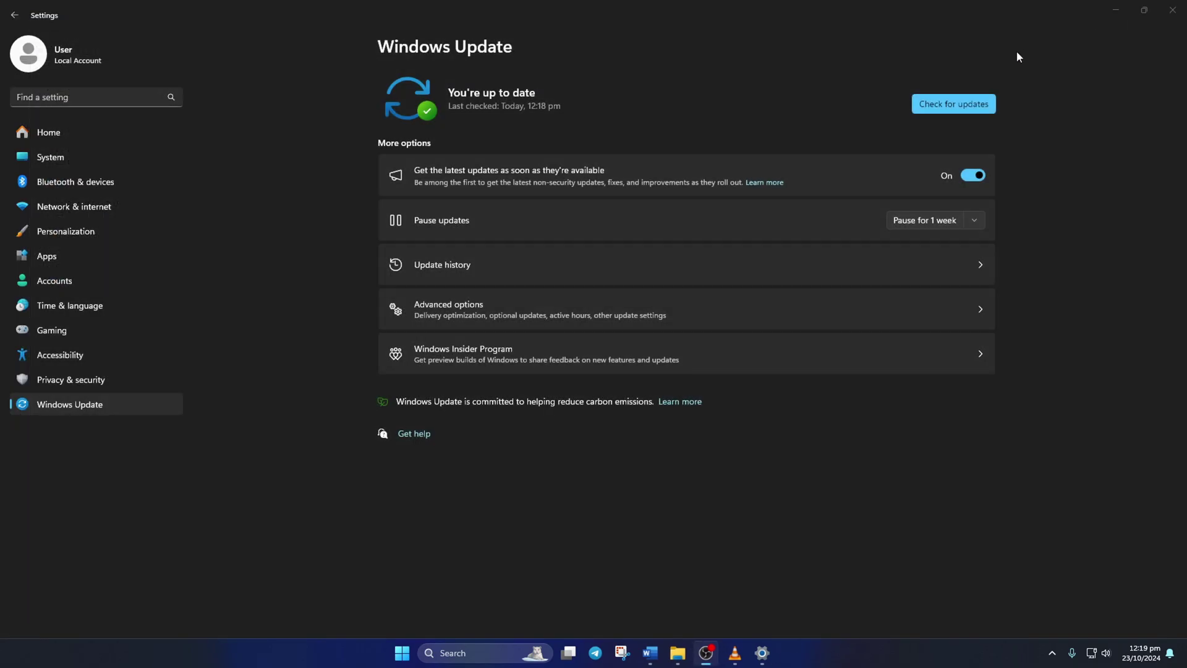
pyautogui.click(1174, 9)
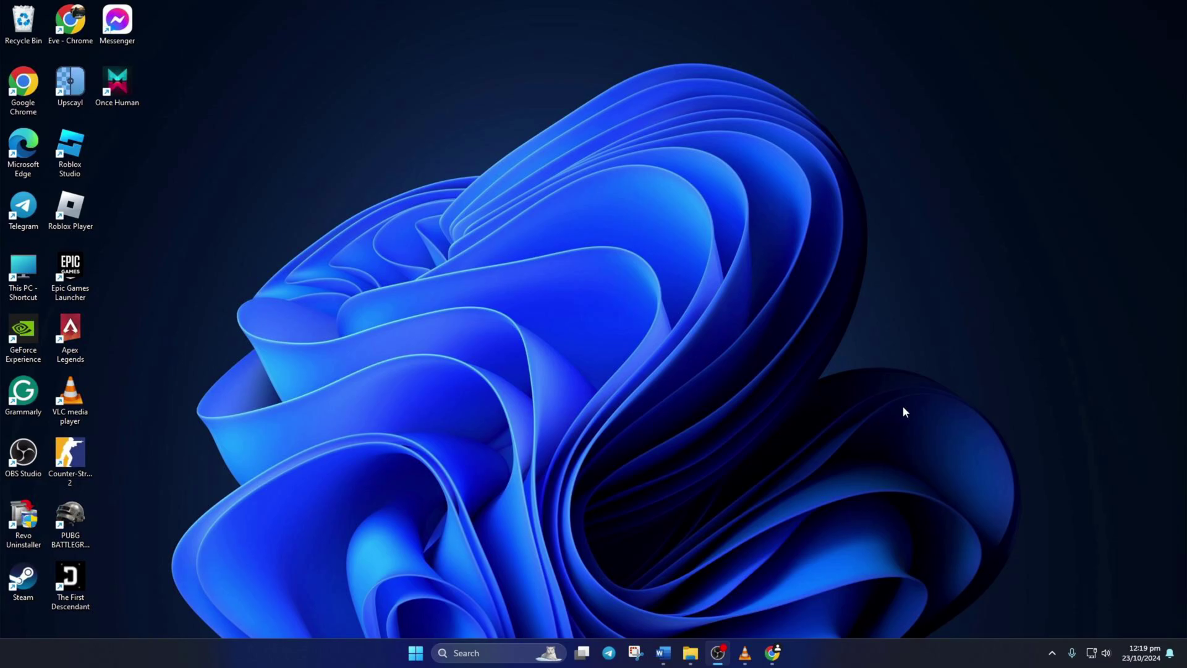
# - Review the Intel, AMD and NVIDIA driver pages in Chrome, then restart Windows
pyautogui.click(772, 653)
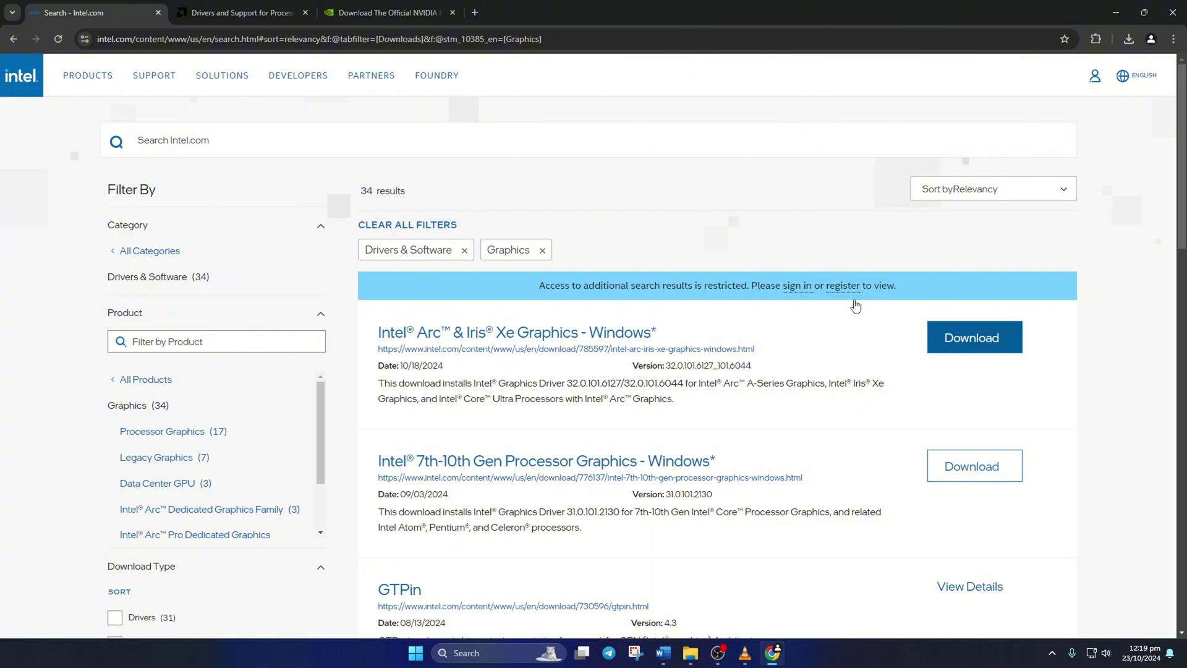
pyautogui.click(198, 9)
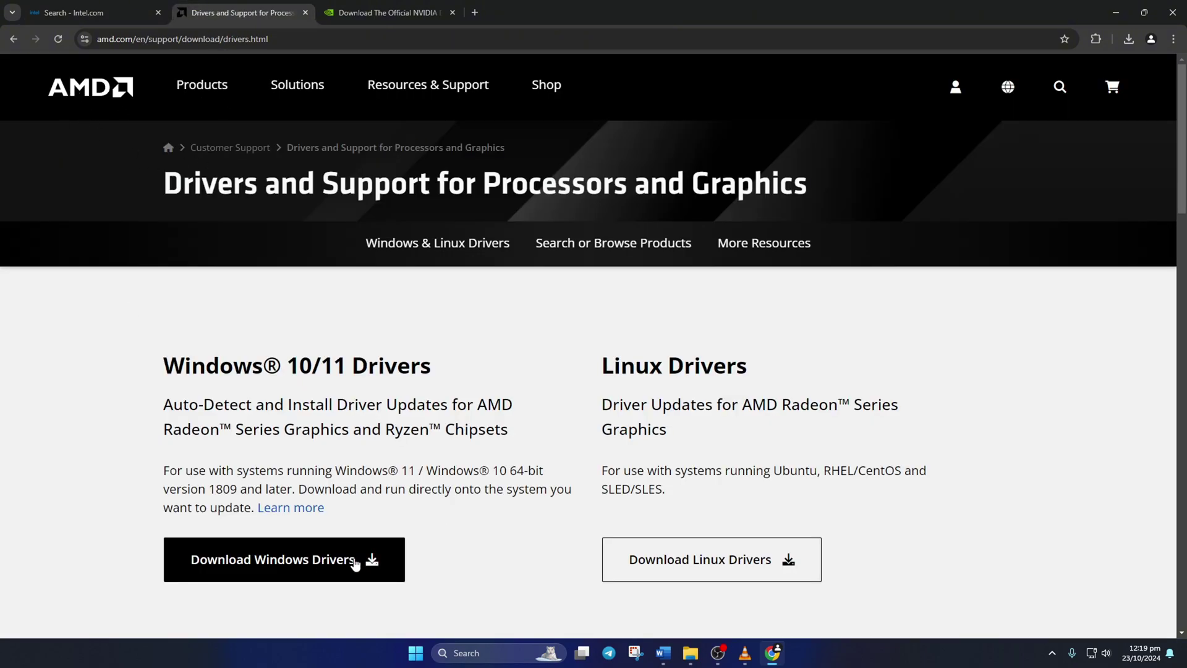
pyautogui.click(371, 12)
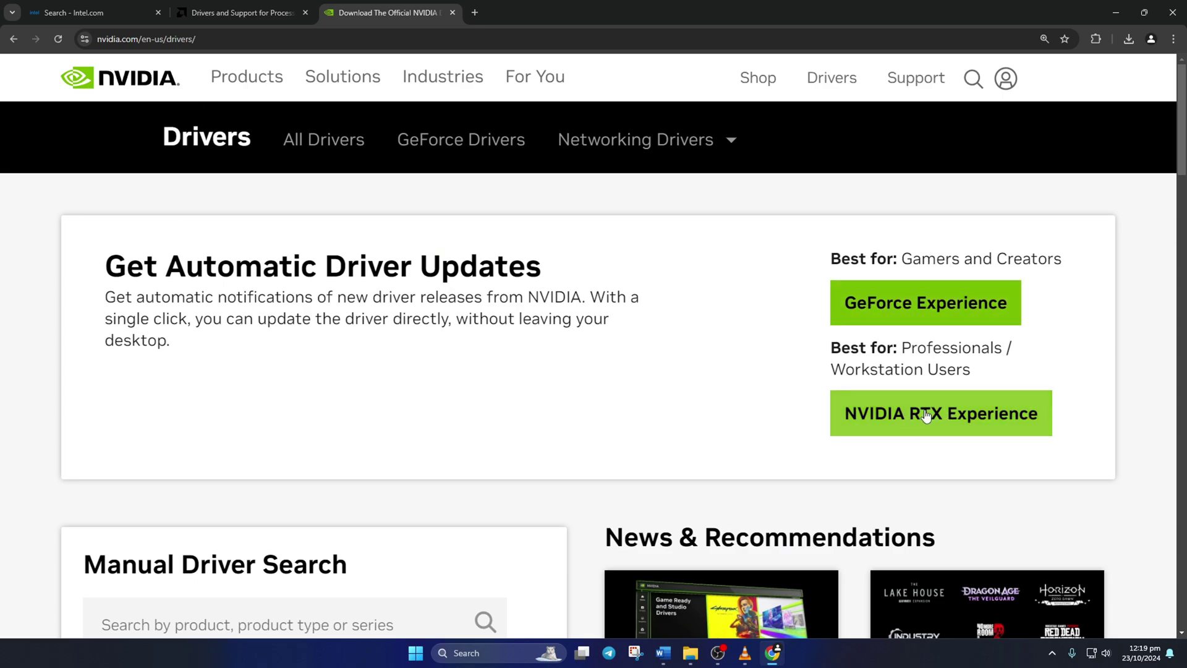
pyautogui.click(415, 652)
pyautogui.click(748, 610)
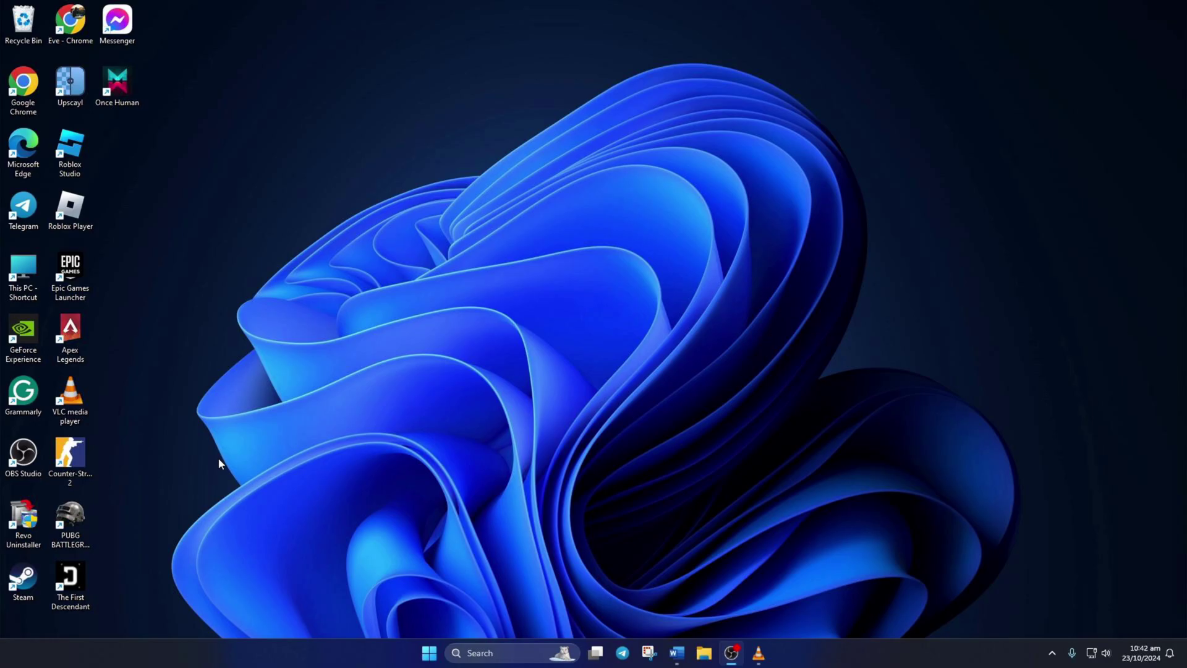
# - Launch Steam and open PUBG: BATTLEGROUNDS Properties from the Library
pyautogui.doubleClick(24, 580)
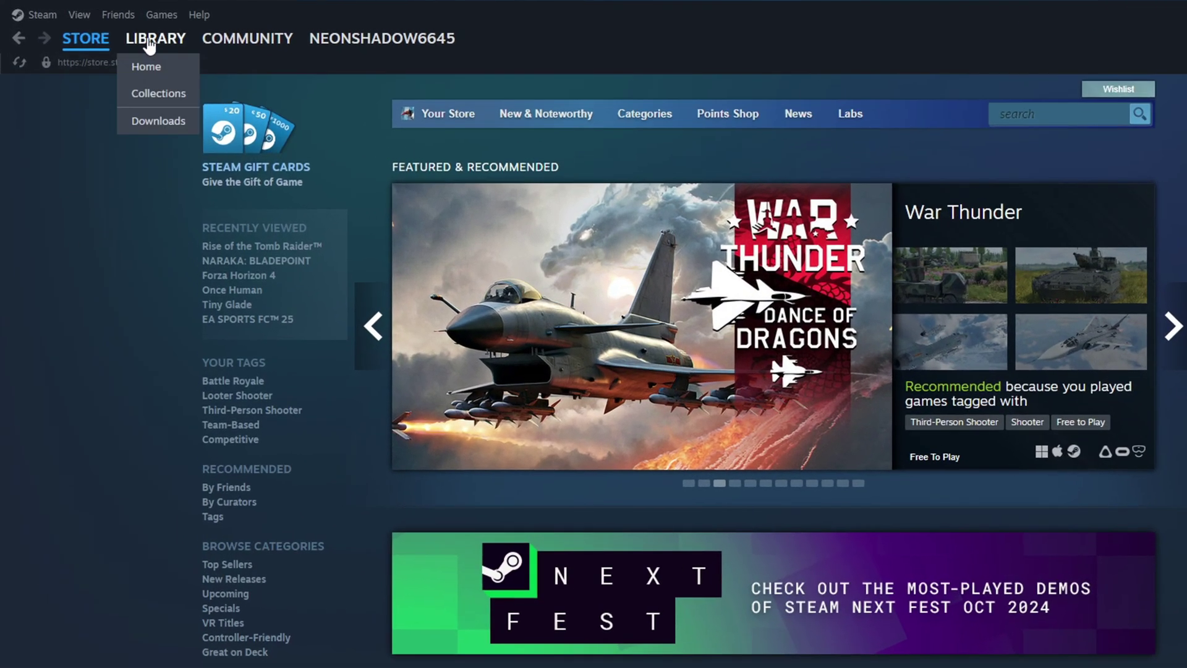
pyautogui.click(118, 30)
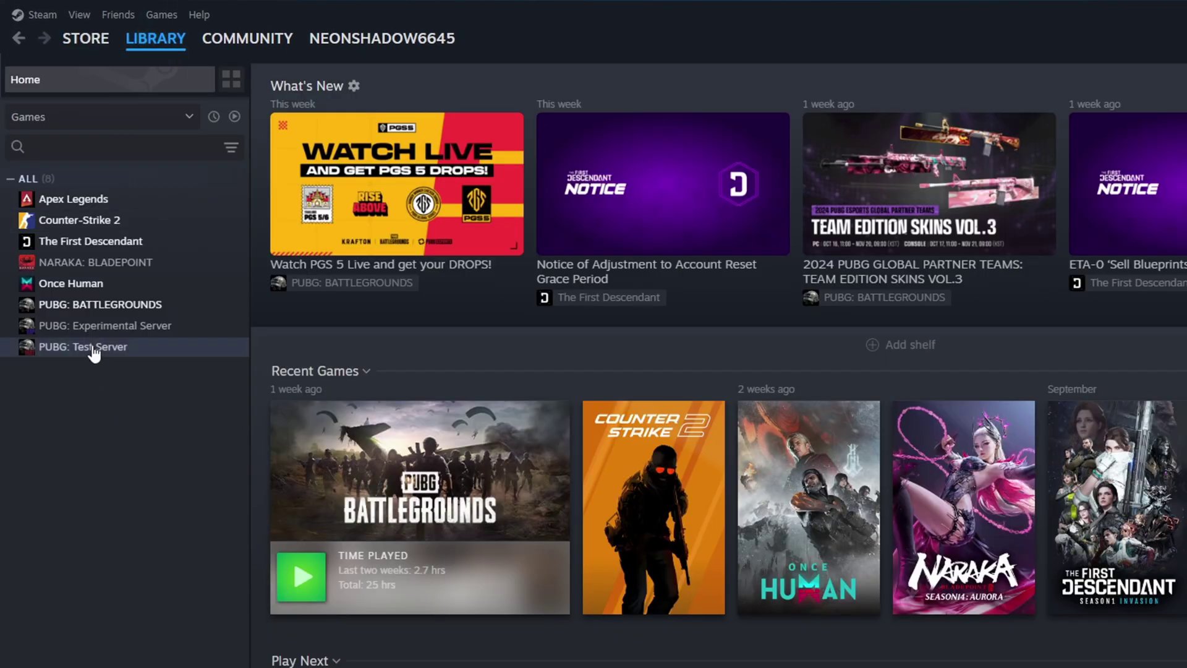
pyautogui.rightClick(104, 309)
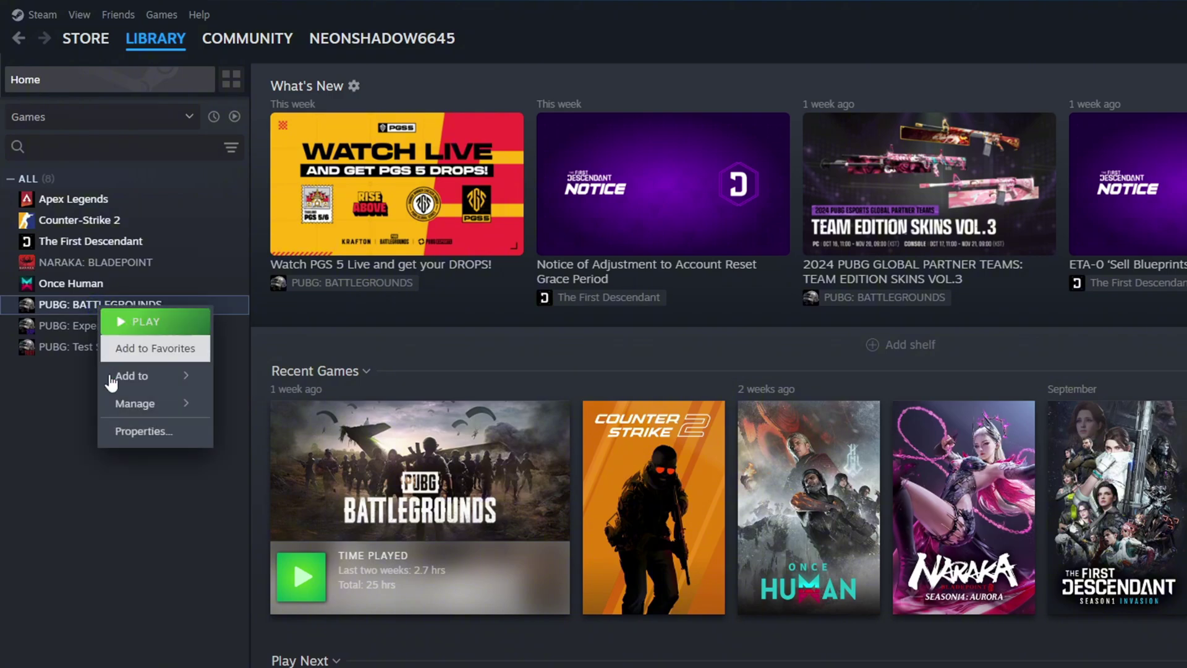
pyautogui.click(150, 433)
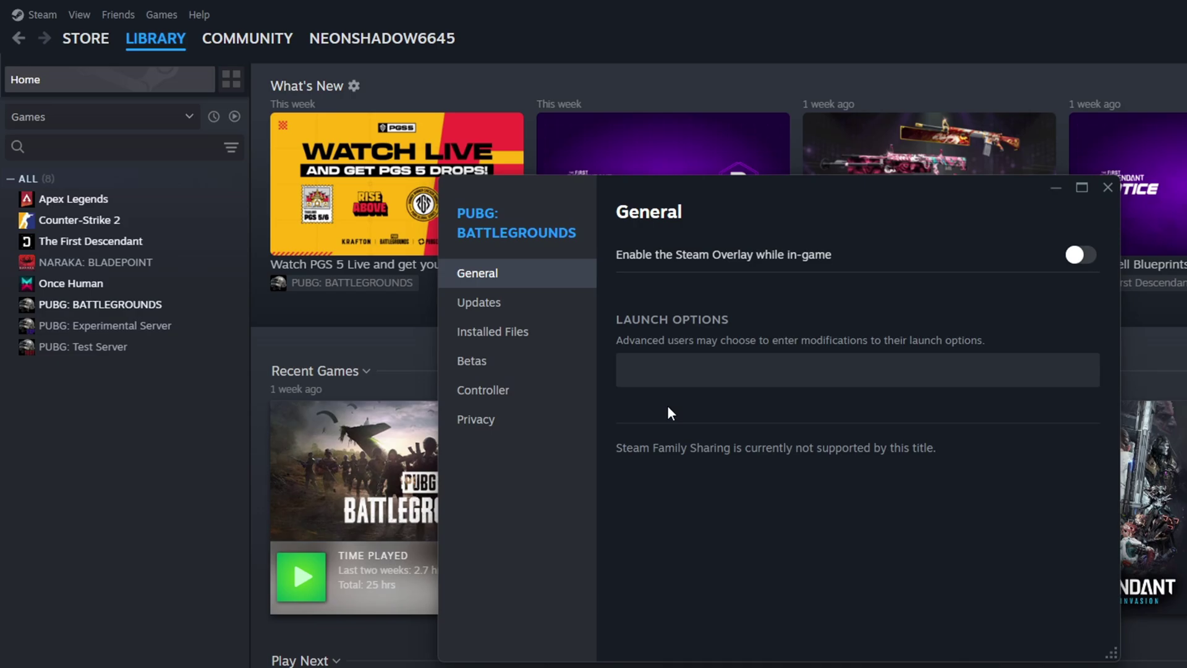
# - Verify the integrity of PUBG: BATTLEGROUNDS files, then return to its library page
pyautogui.click(514, 335)
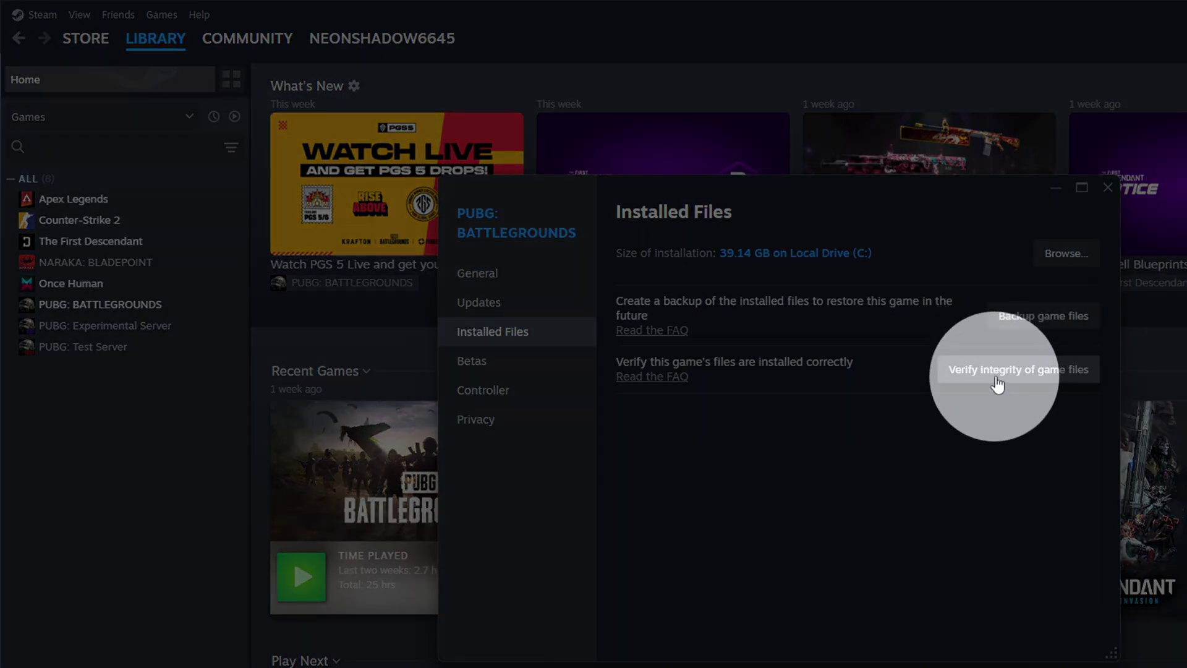
pyautogui.click(1039, 371)
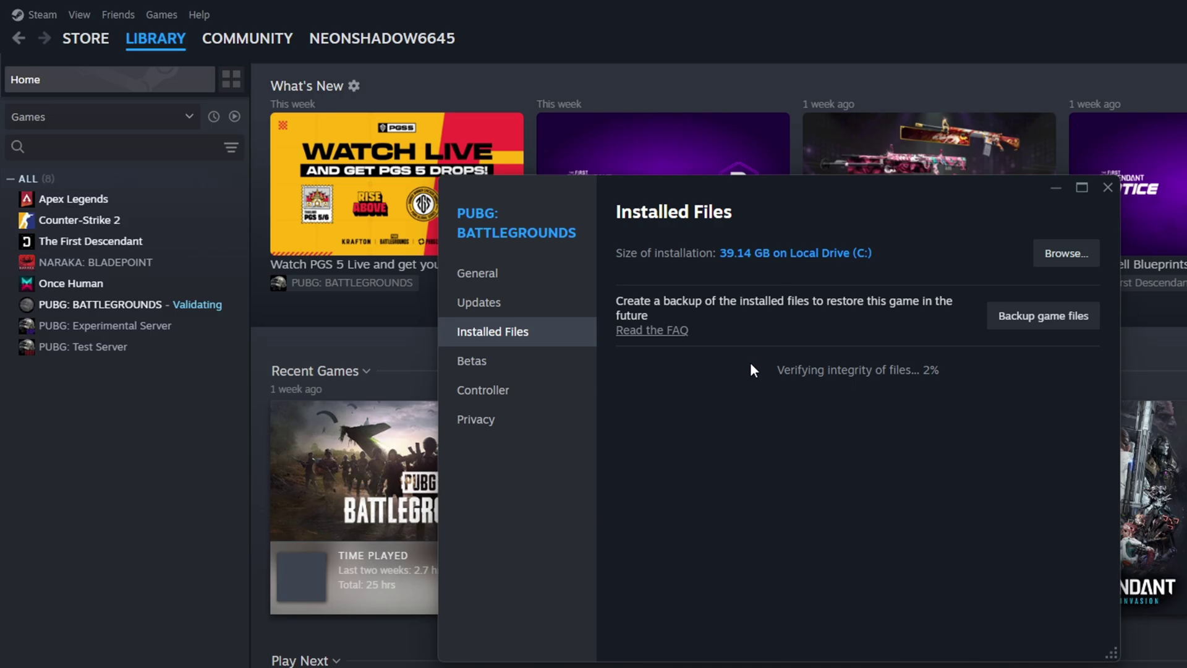
pyautogui.click(1106, 186)
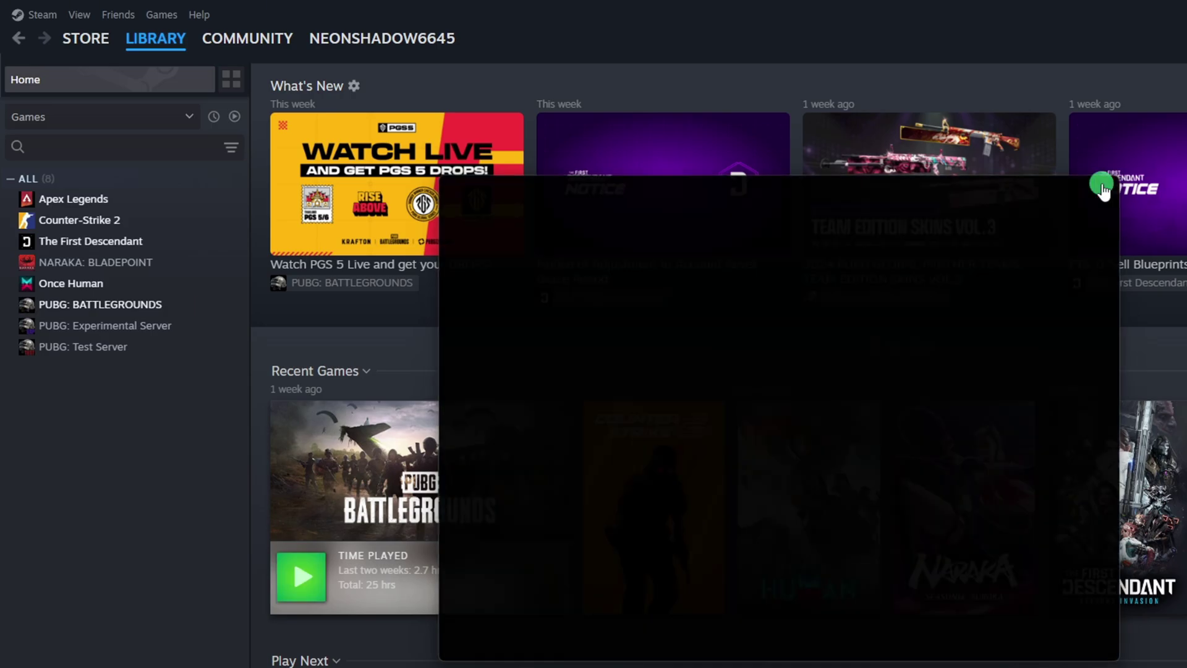
pyautogui.click(191, 305)
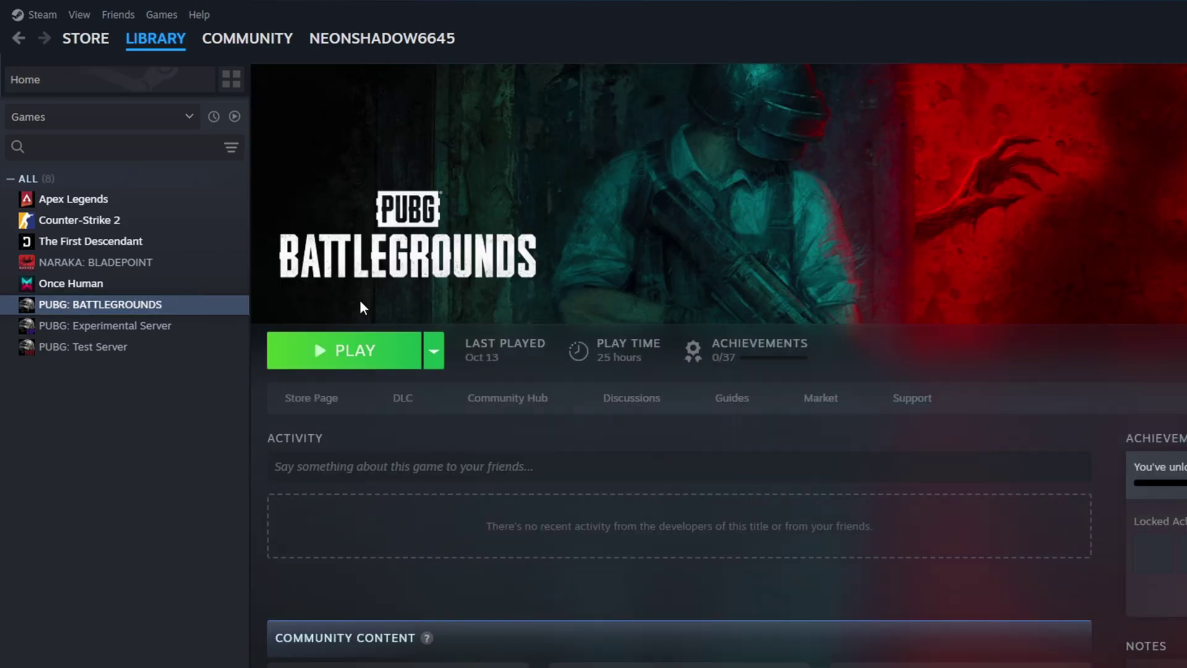
# - Start PUBG from Steam and right the fallen motorbike with F
pyautogui.click(1176, 7)
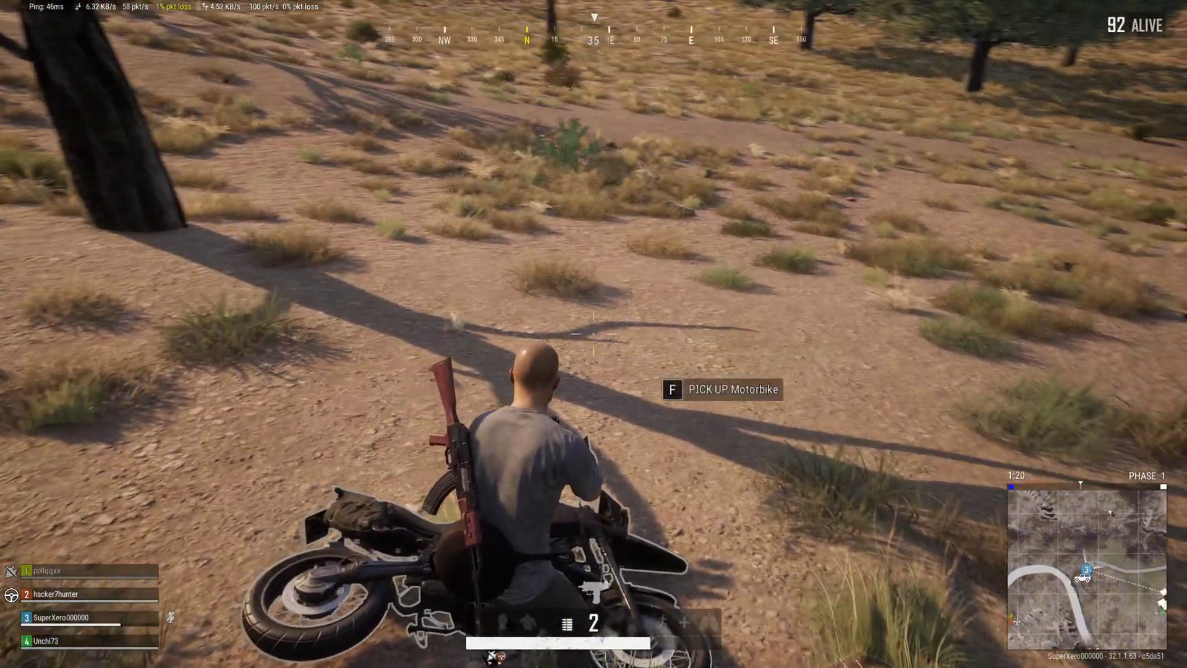
pyautogui.press('f')
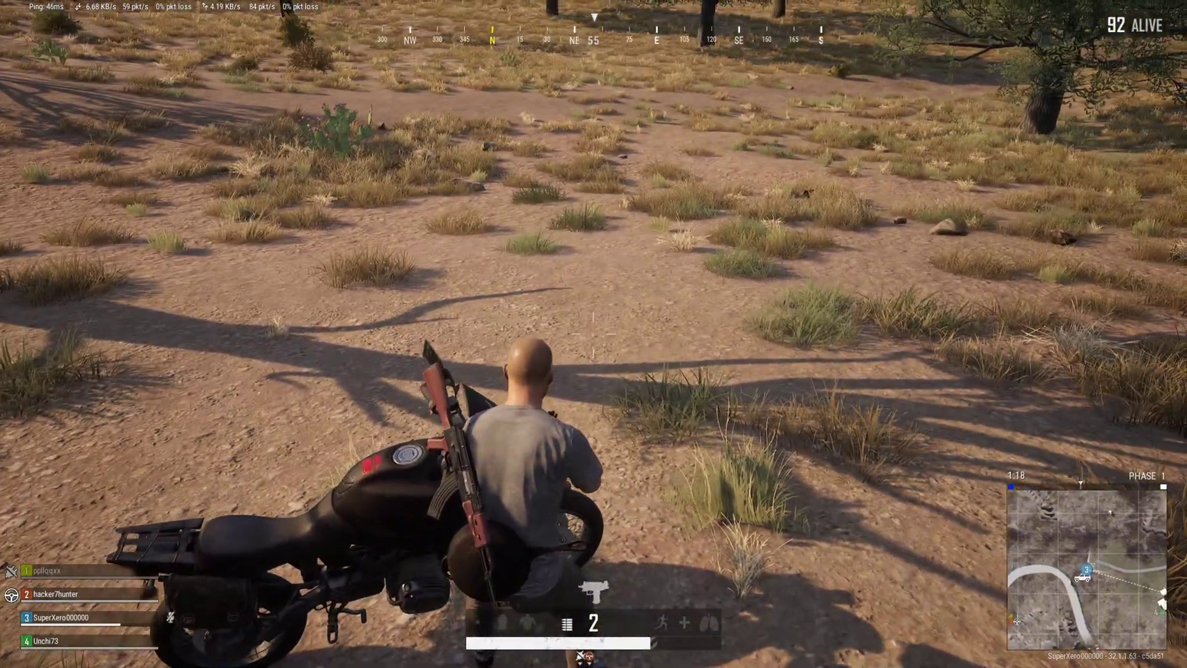